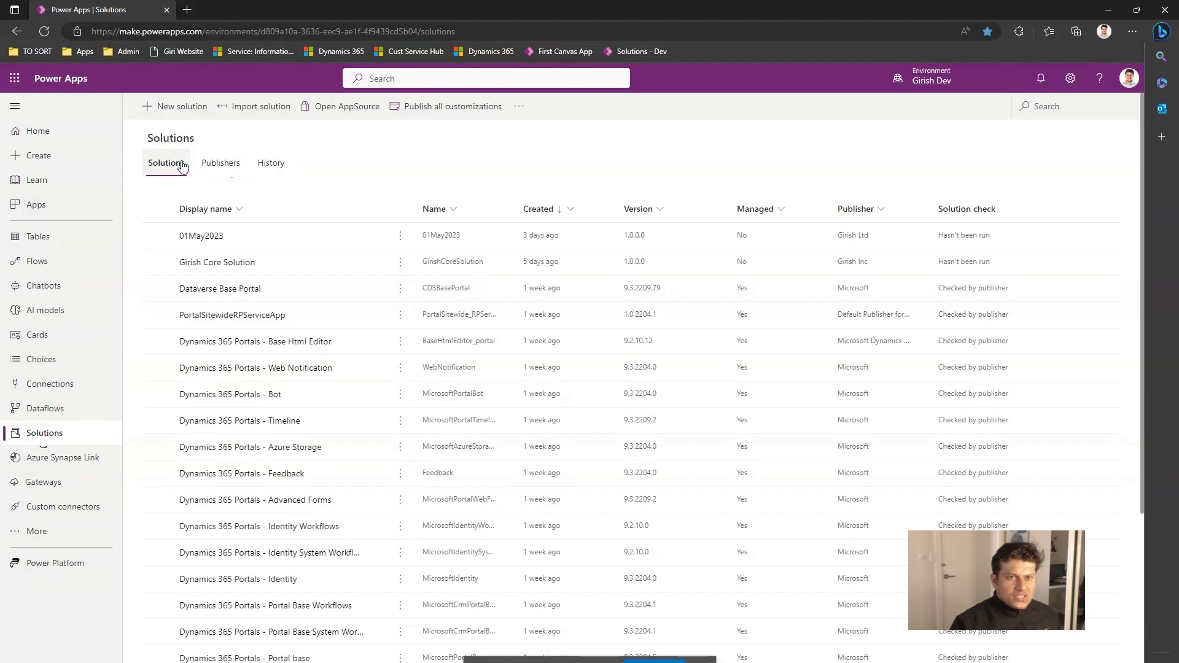
# Show the Publishers list in the Solutions area
pyautogui.click(222, 167)
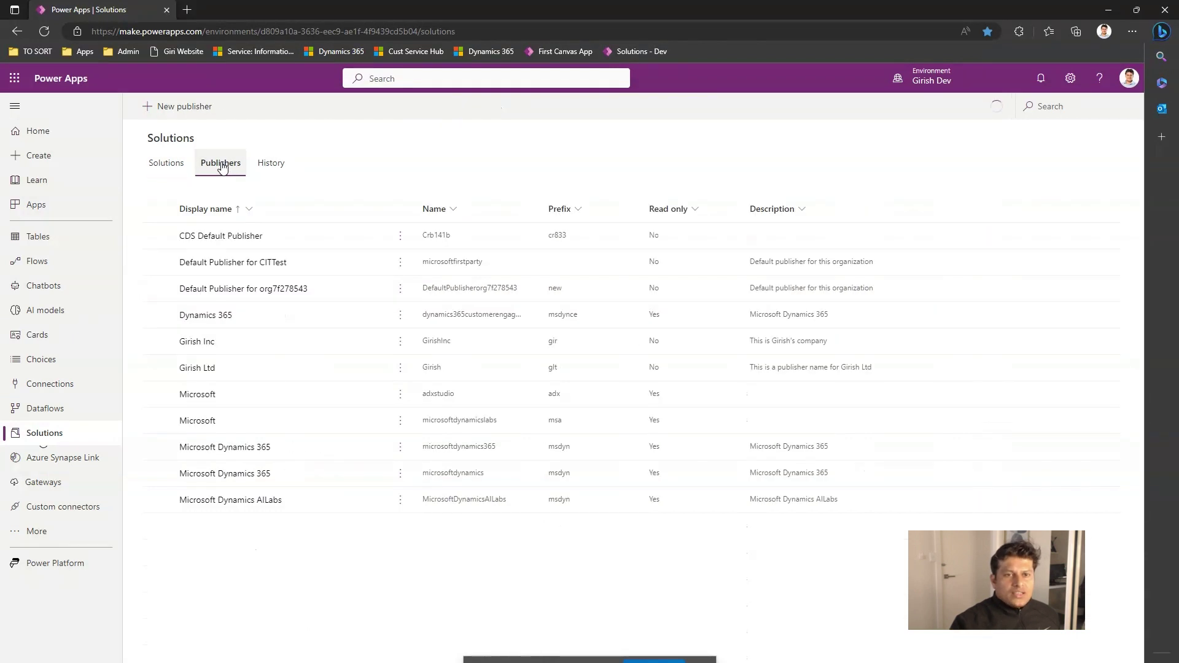
# Start a new publisher 'Girish Uppal Infotech' named GirishInfoTech with description 'company info'
pyautogui.click(196, 109)
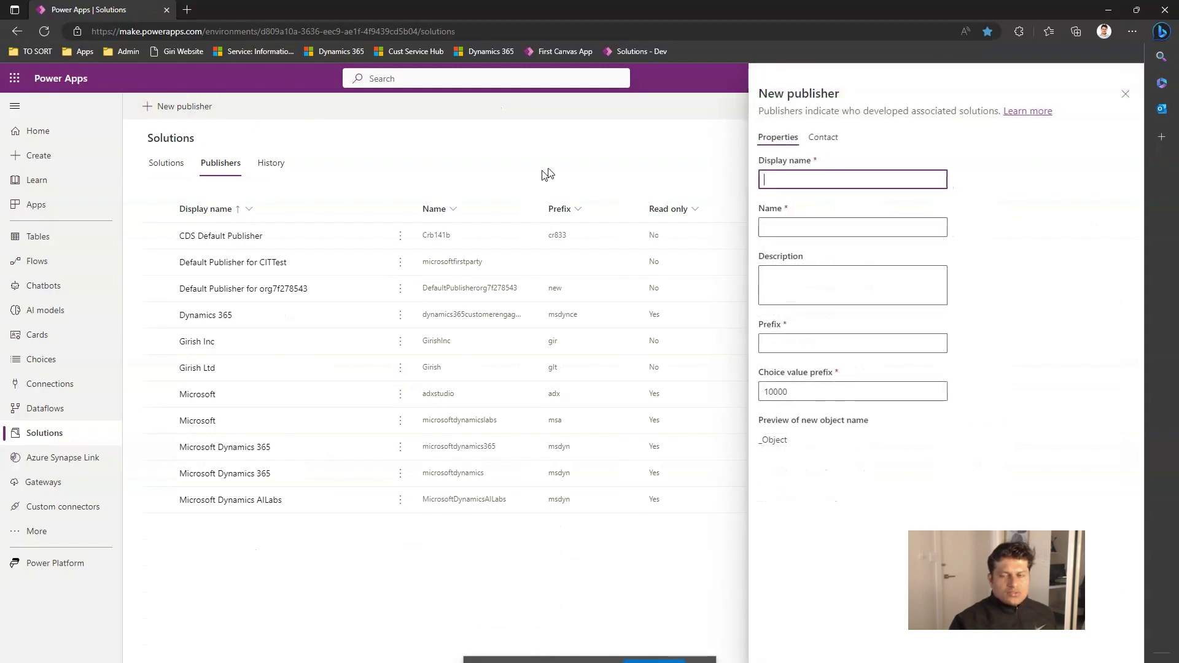
pyautogui.write('Gi')
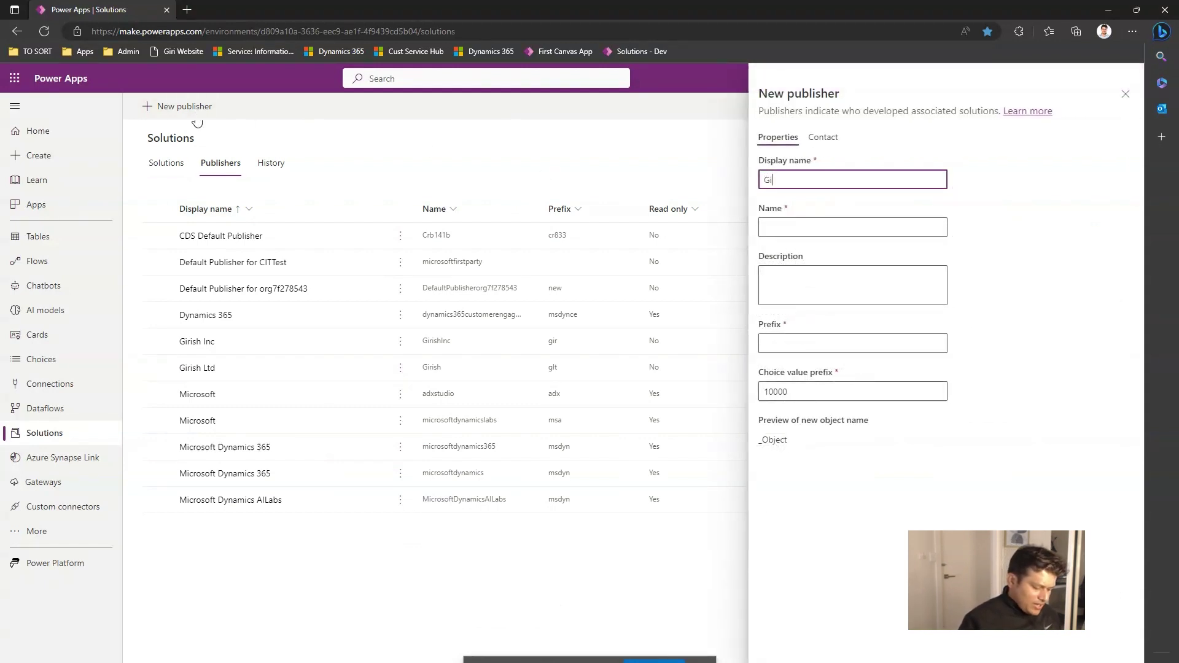
pyautogui.write('rish Uppal ')
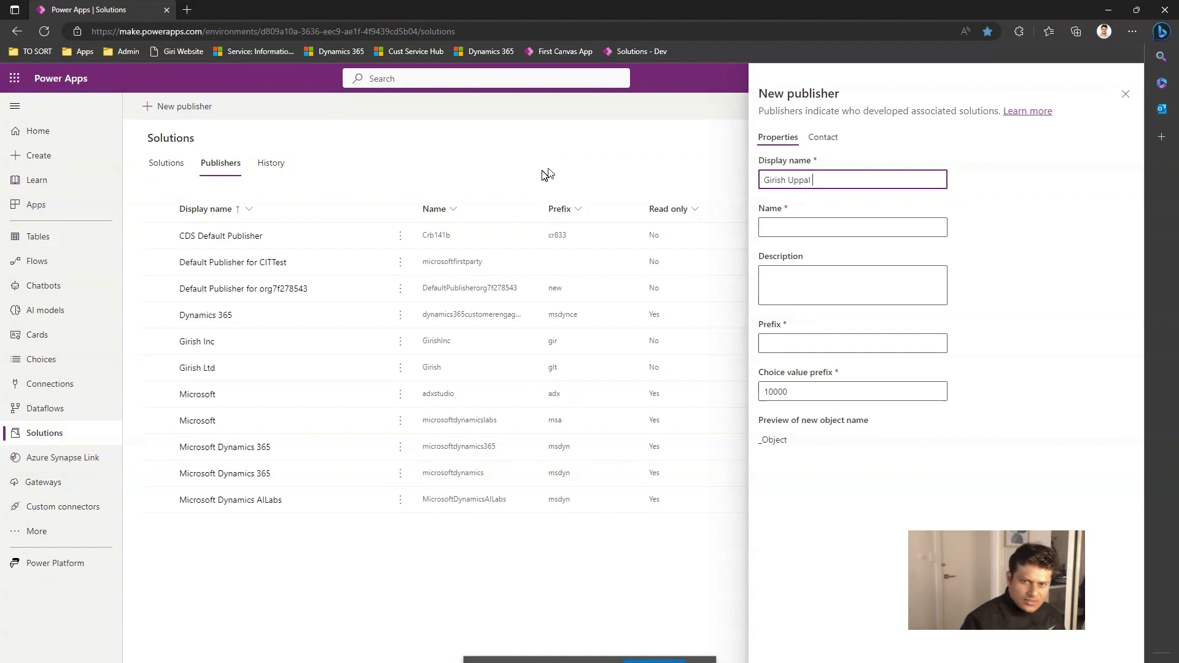
pyautogui.write('Infotech')
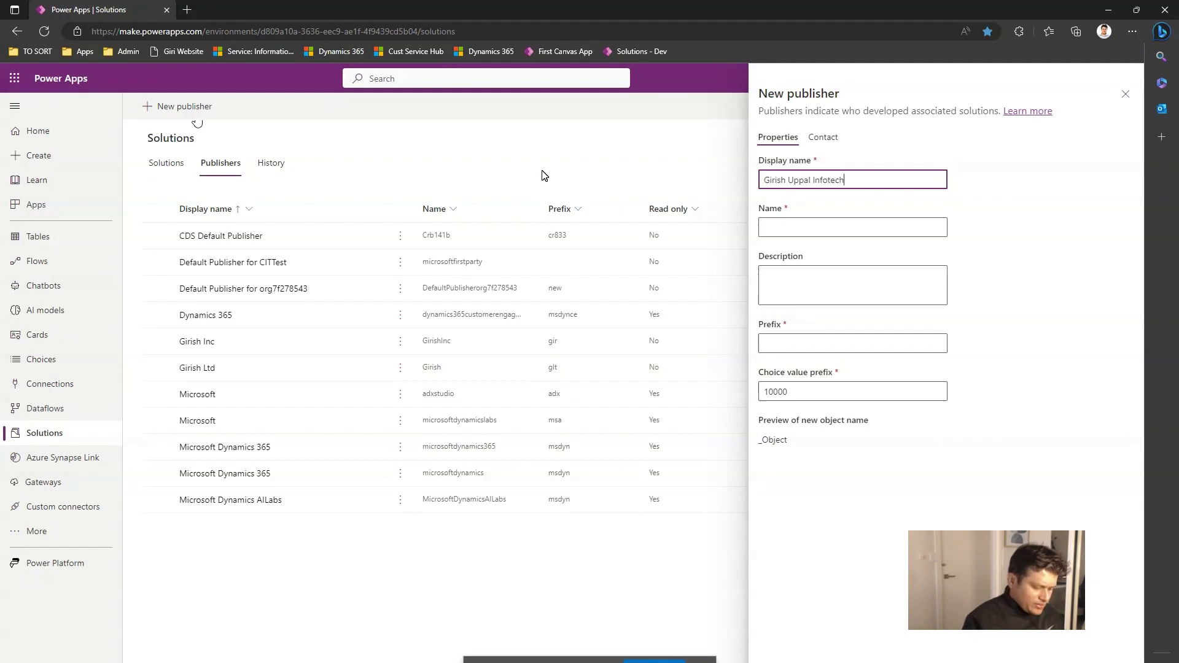
pyautogui.press('Tab')
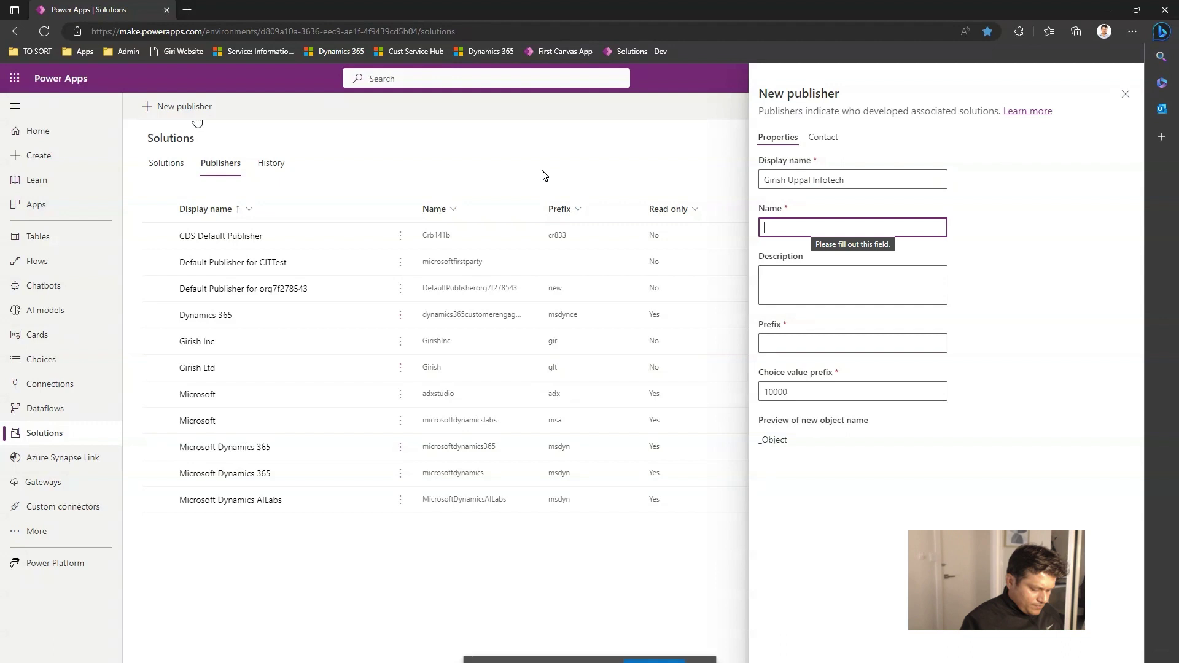
pyautogui.write('GirishInf')
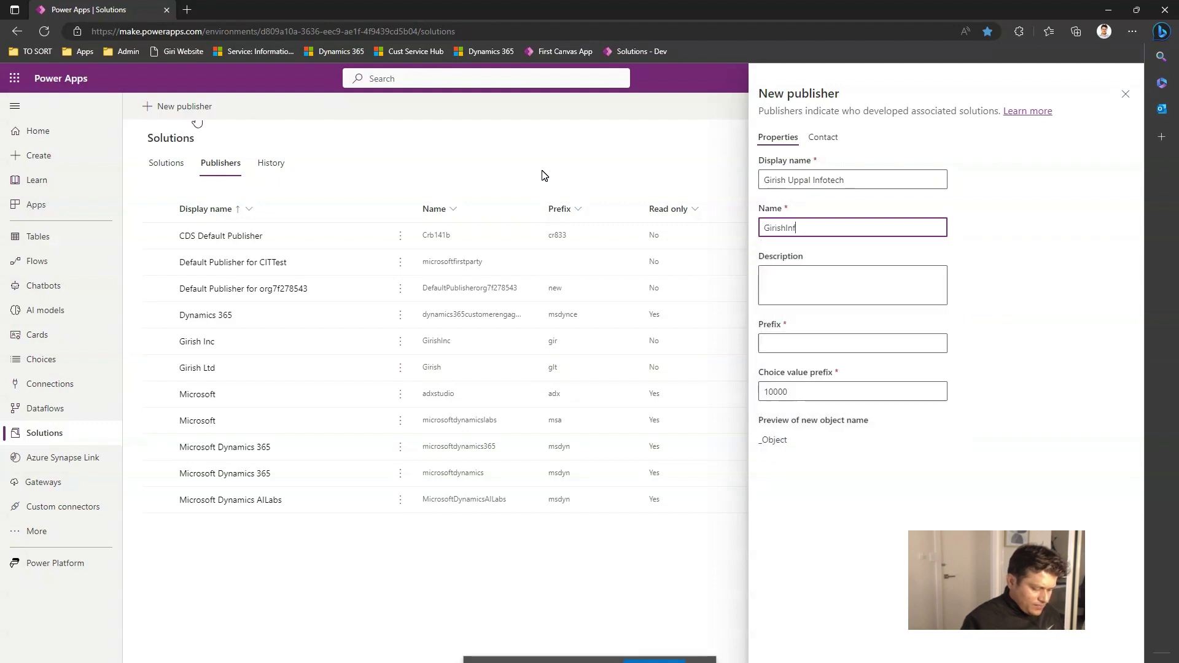
pyautogui.write('oTech')
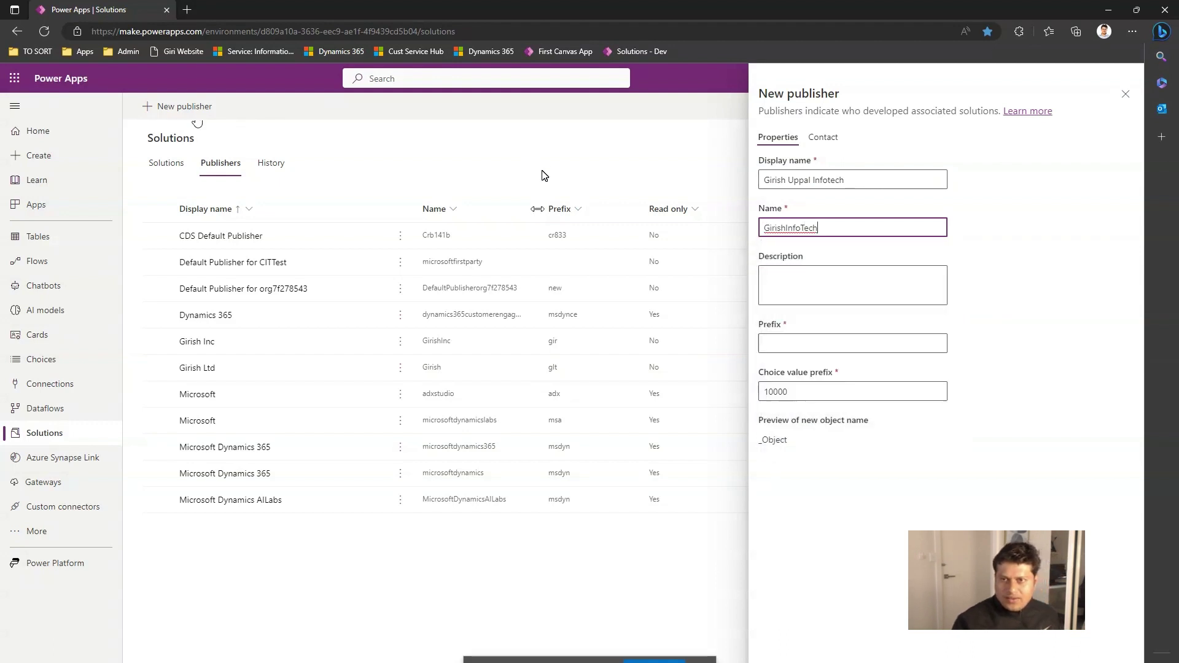
pyautogui.press('Tab')
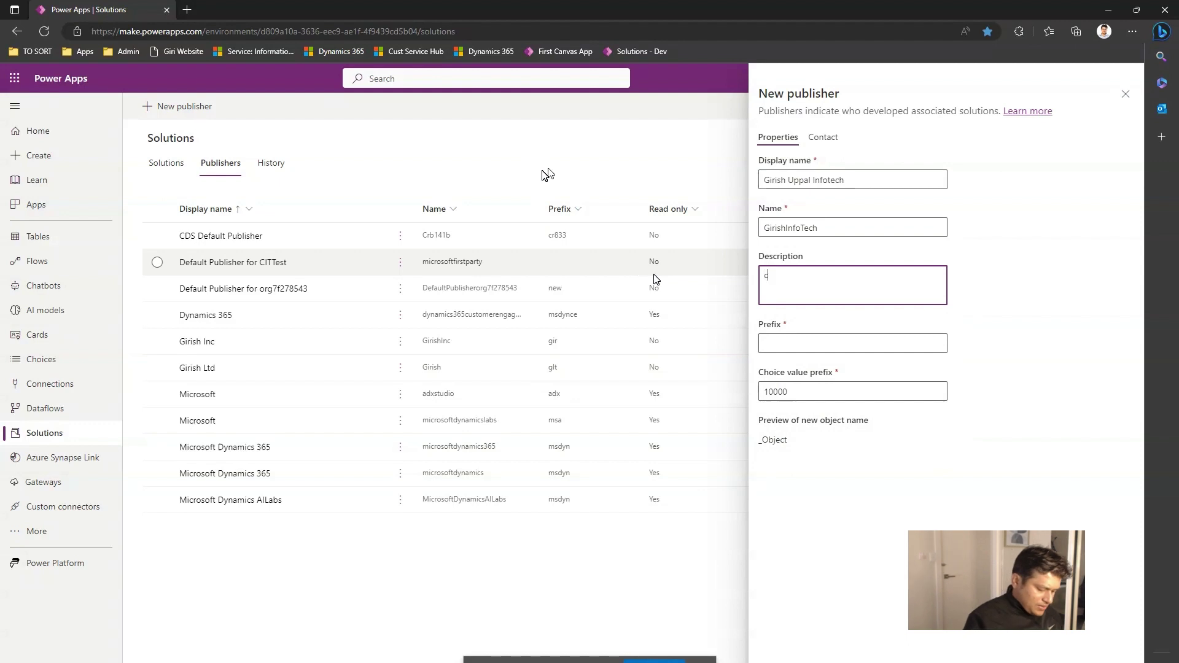
pyautogui.write('company i')
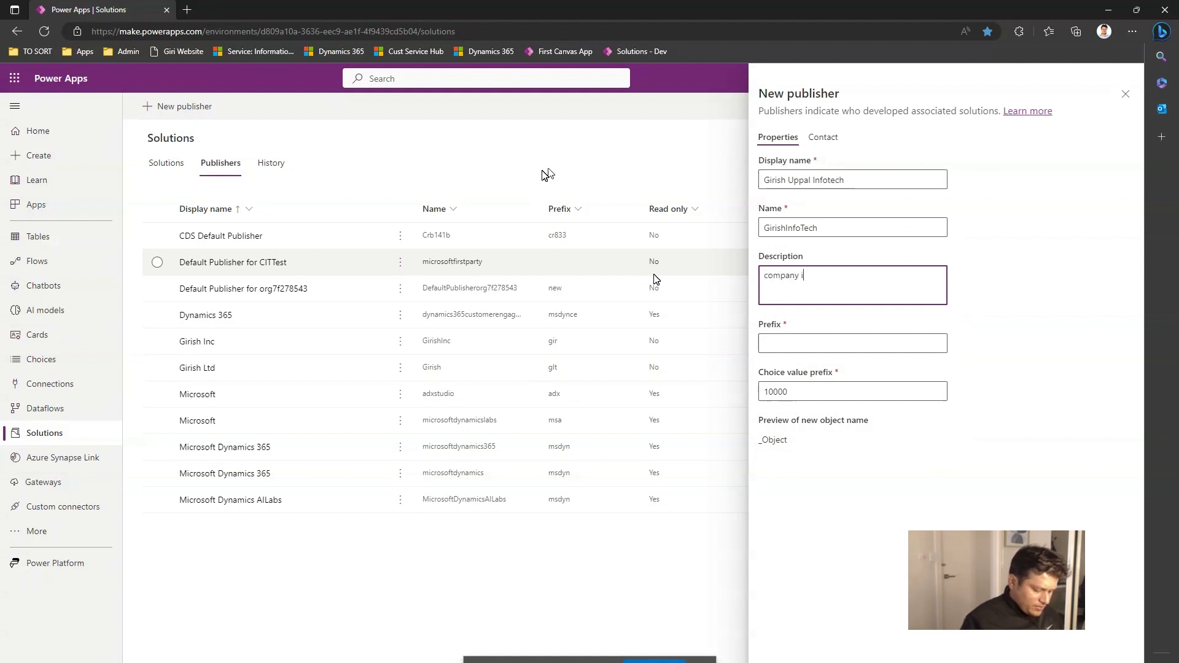
pyautogui.write('nfo')
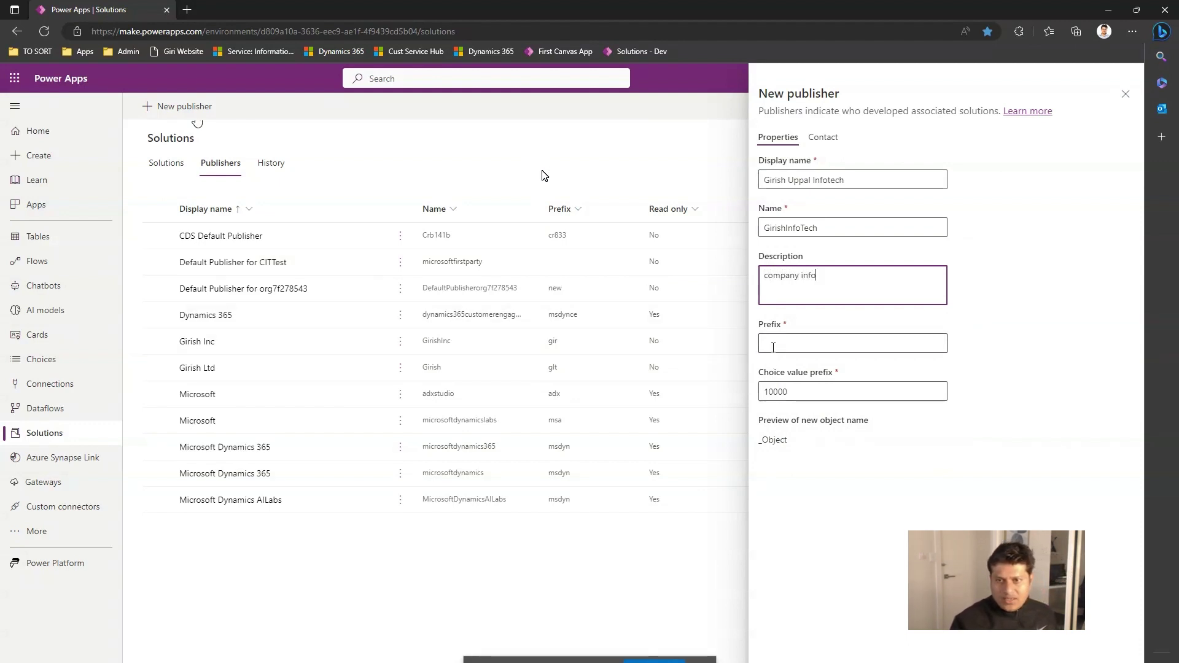
# Set the publisher prefix to 'gris' and check the gris_Object preview name
pyautogui.click(774, 347)
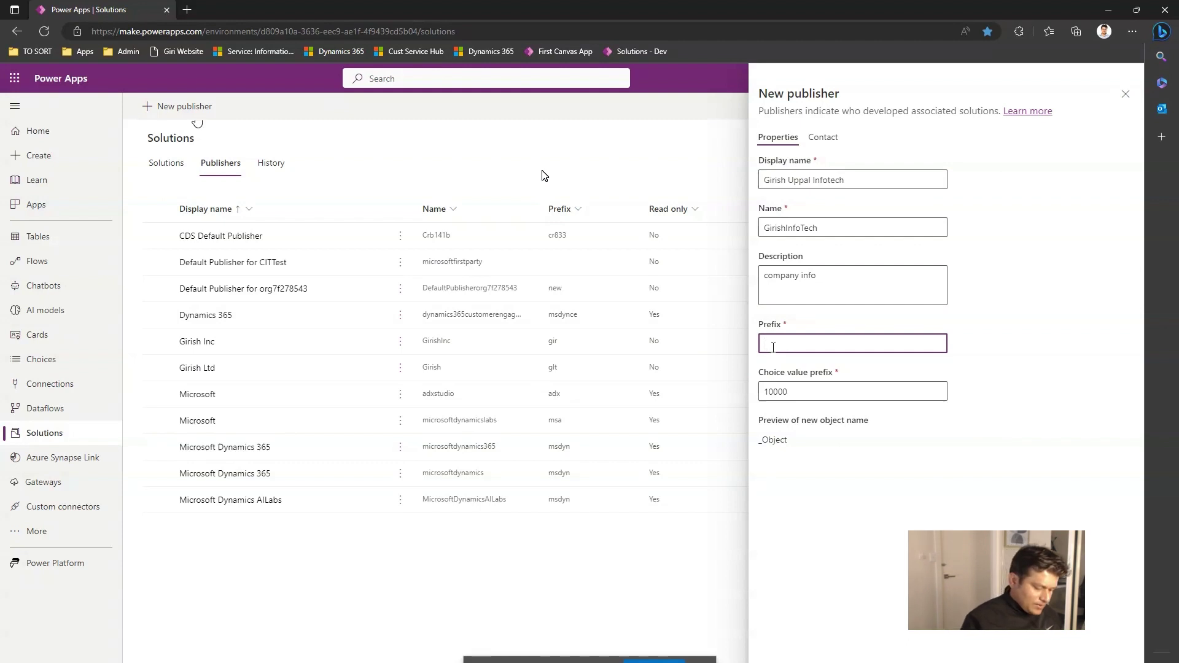
pyautogui.write('gri')
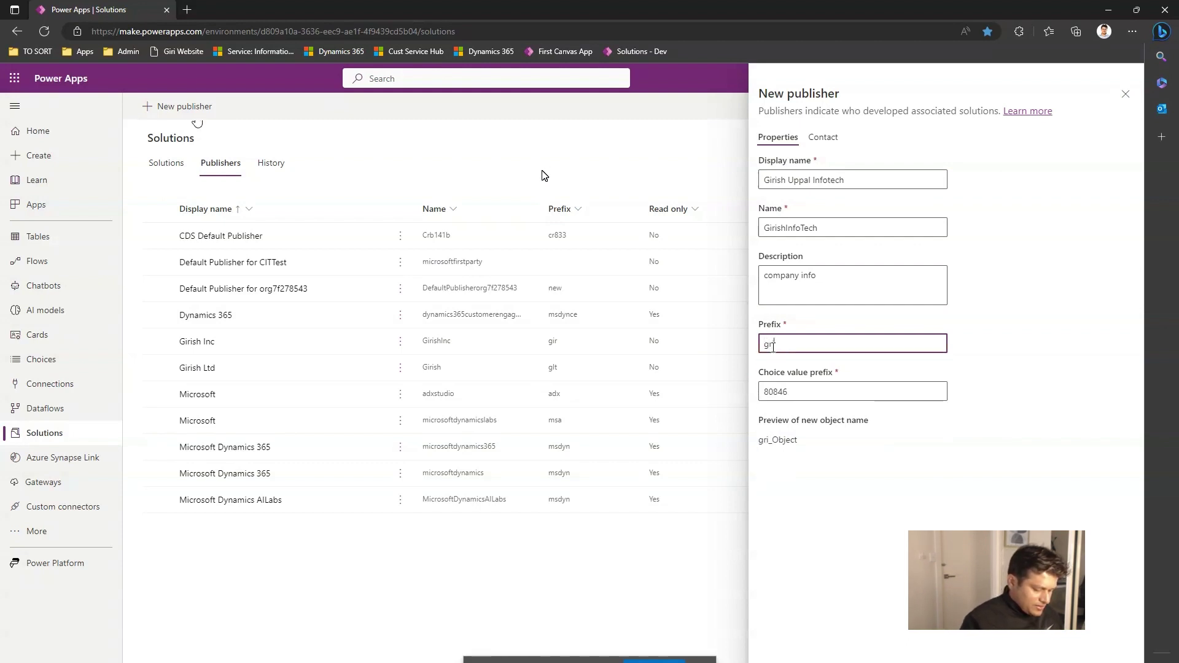
pyautogui.write('s')
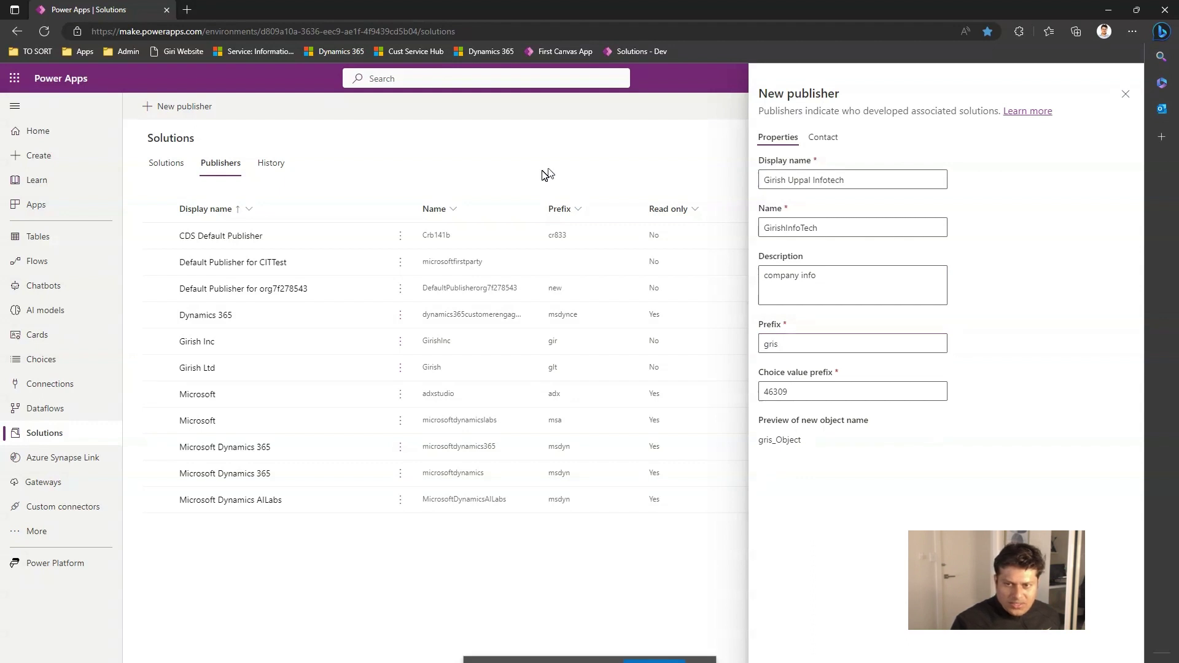
pyautogui.moveTo(805, 441); pyautogui.dragTo(762, 440)
pyautogui.click(765, 442)
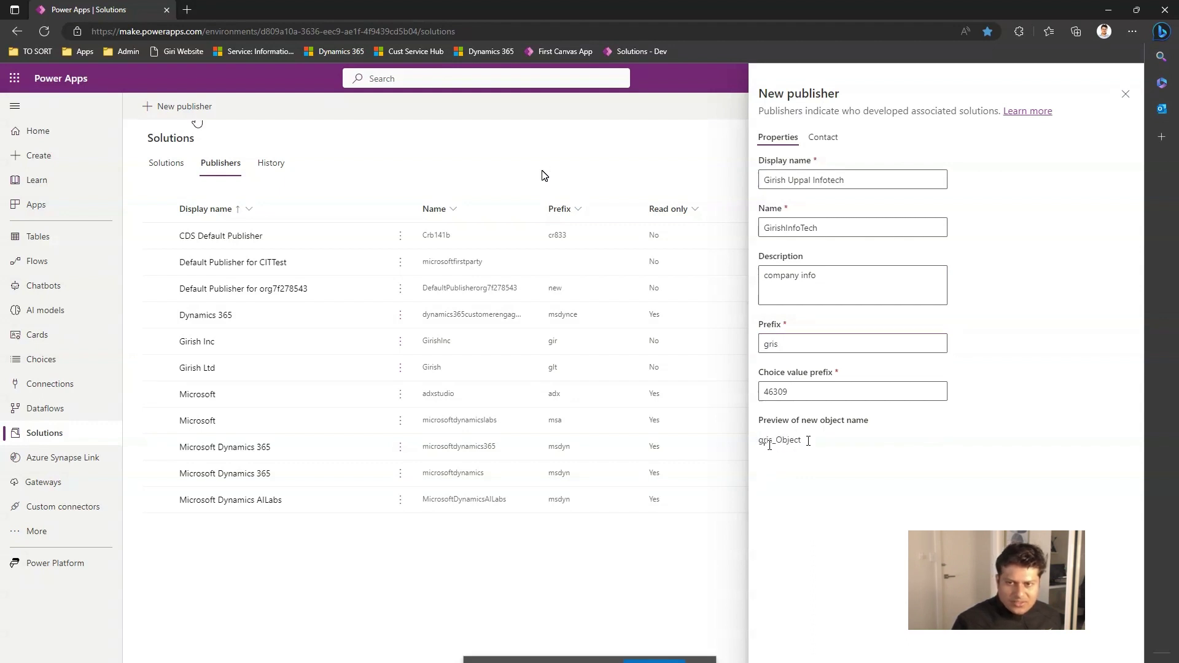
# Fill the contact email, ZIP code and country from the saved autofill suggestion, then save
pyautogui.click(823, 137)
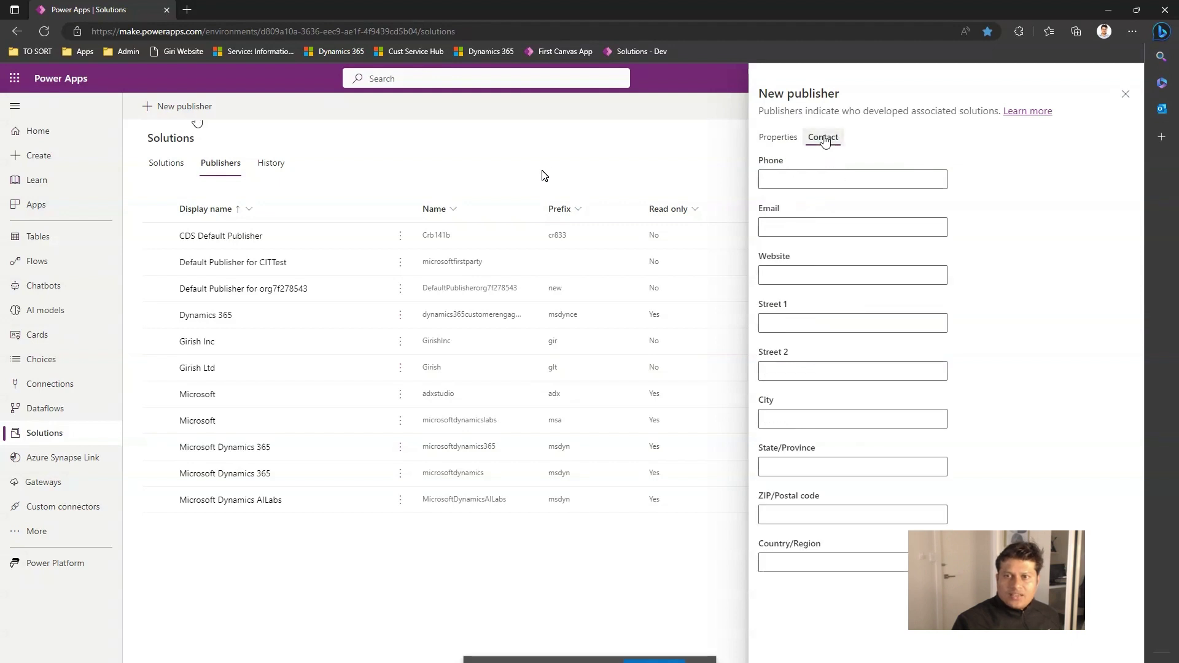
pyautogui.click(797, 179)
pyautogui.write('245225')
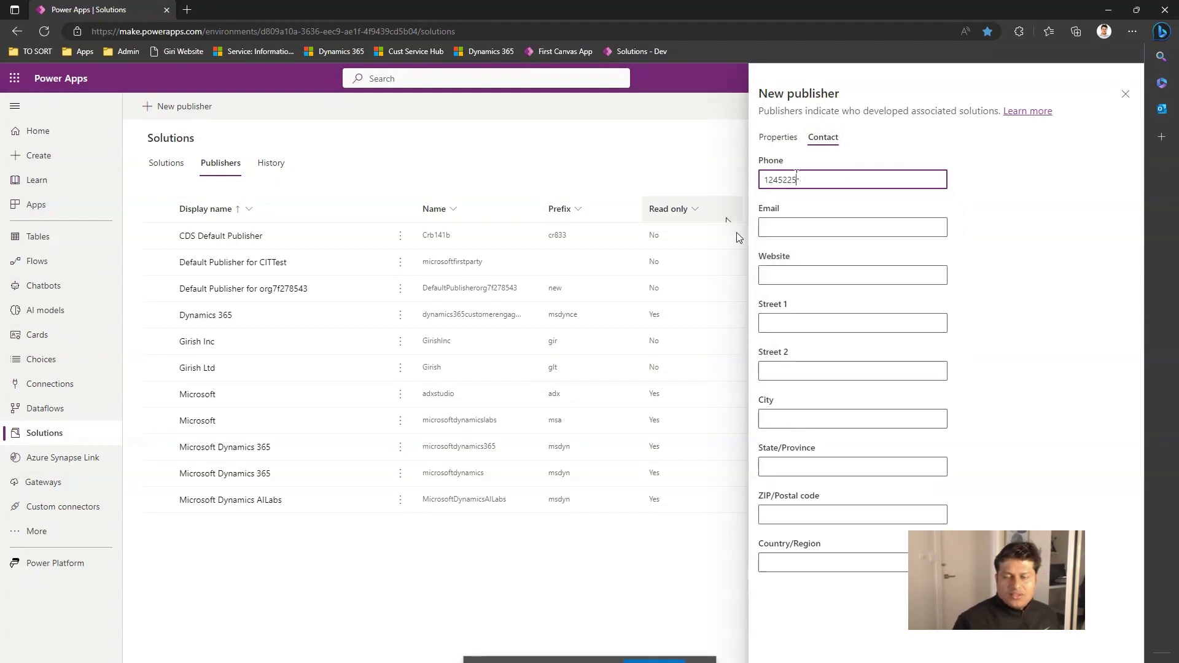
pyautogui.click(779, 227)
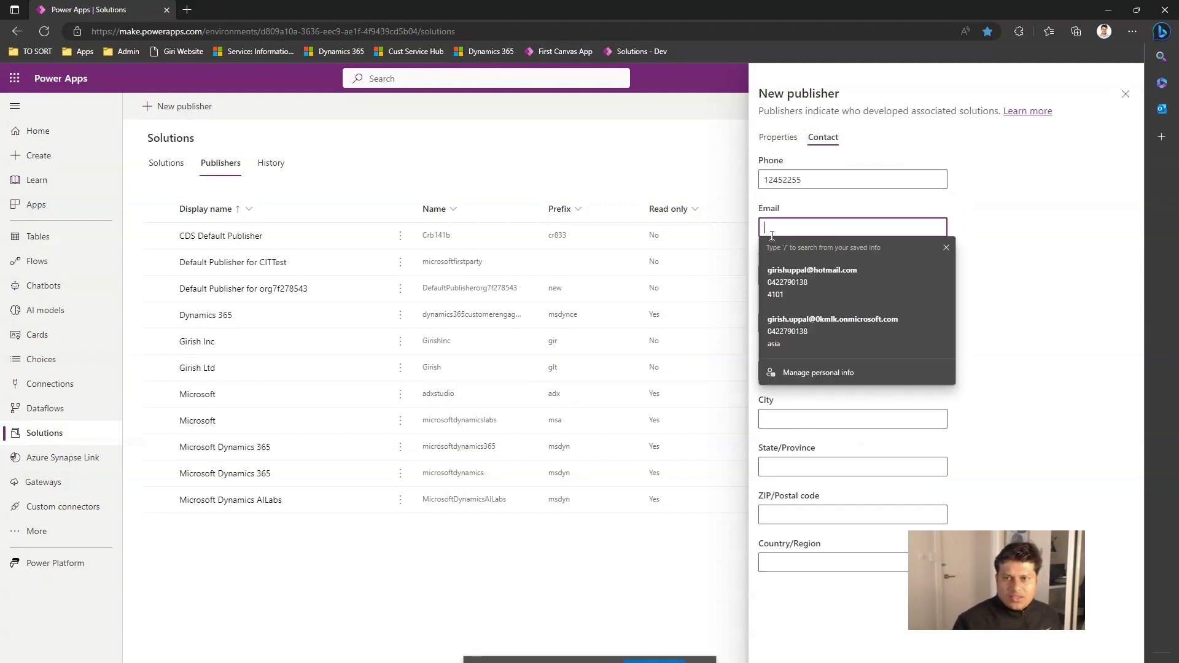
pyautogui.click(782, 271)
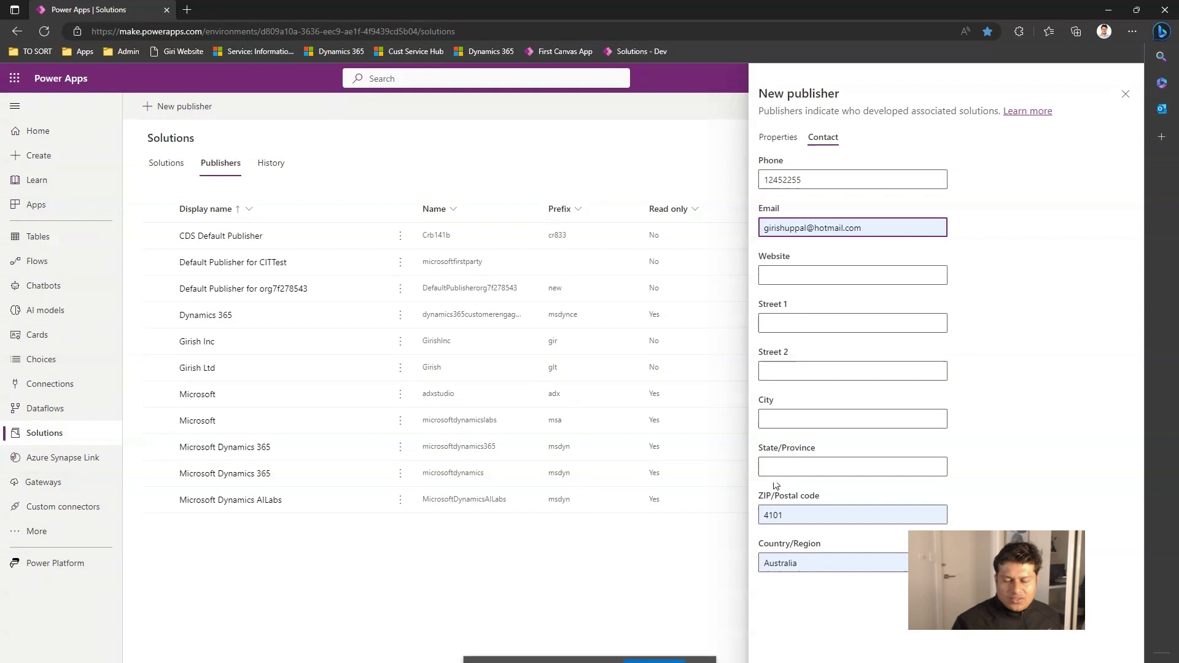
pyautogui.press('Return')
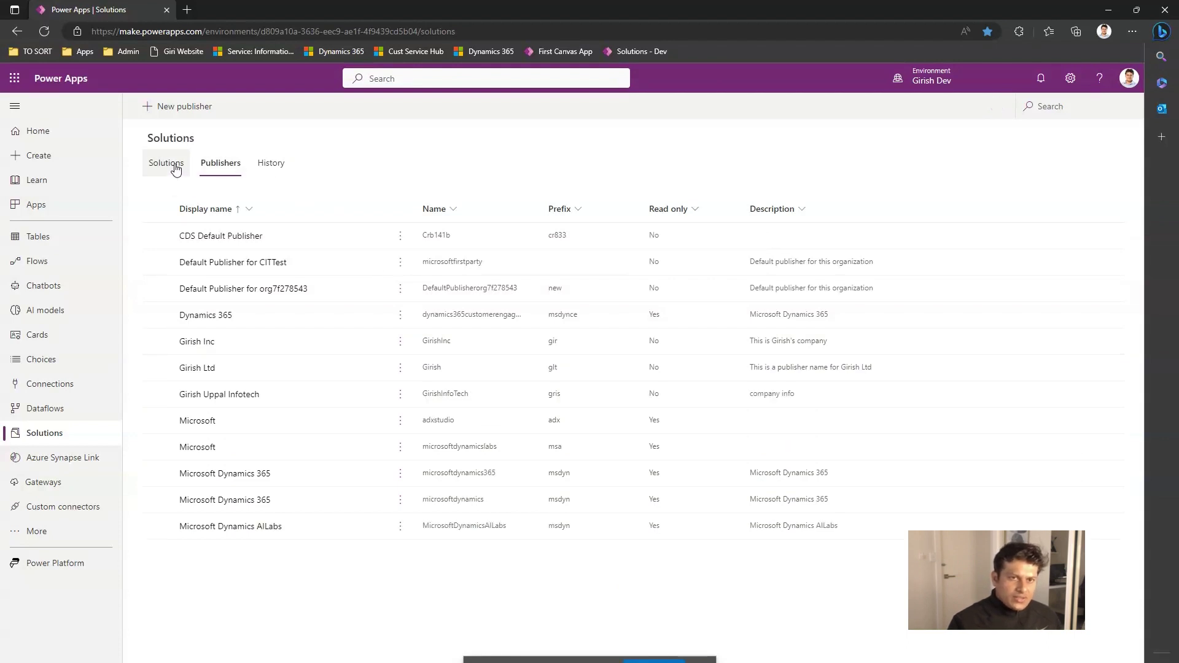
pyautogui.click(175, 171)
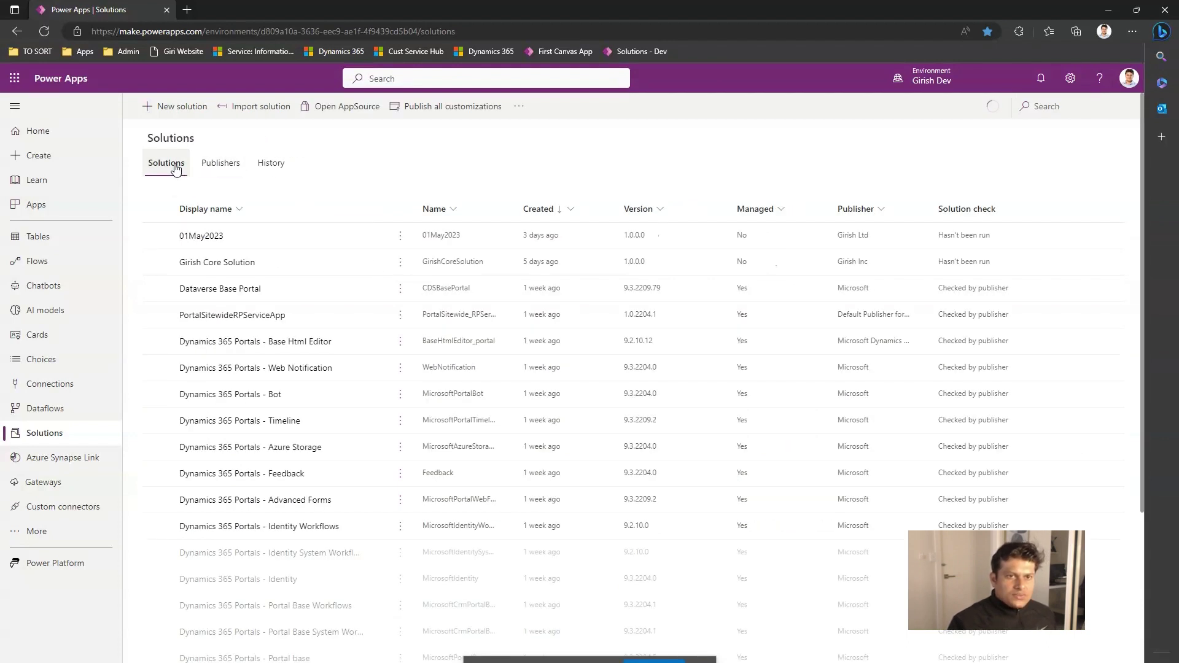
pyautogui.click(175, 107)
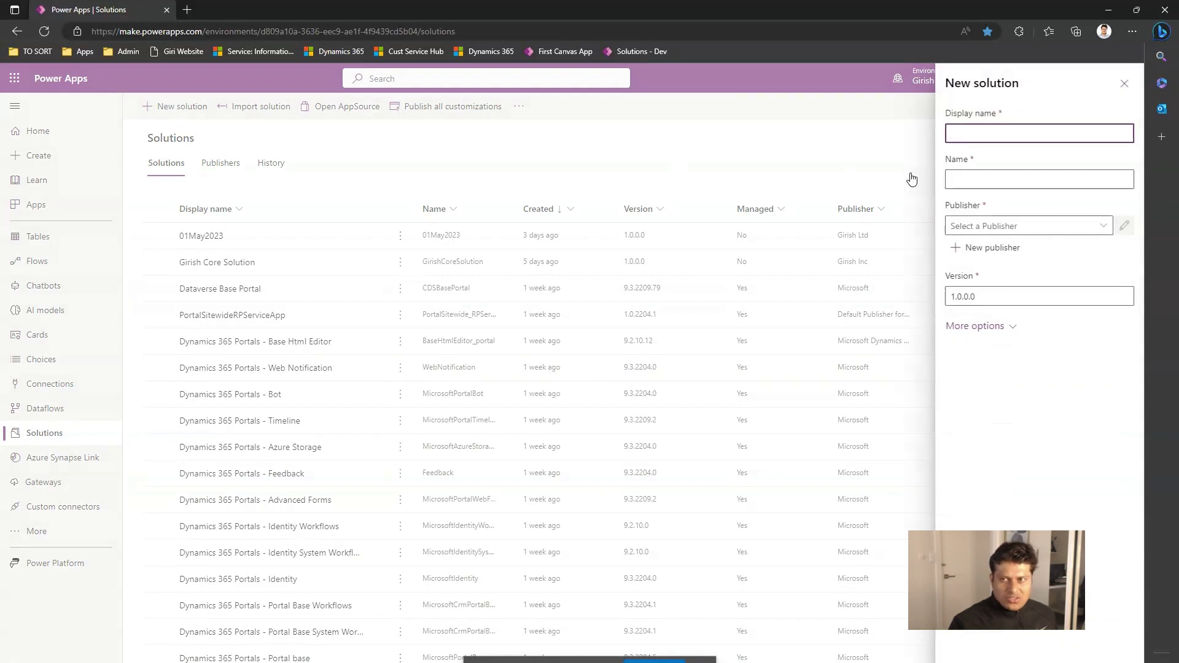
pyautogui.write('Sol')
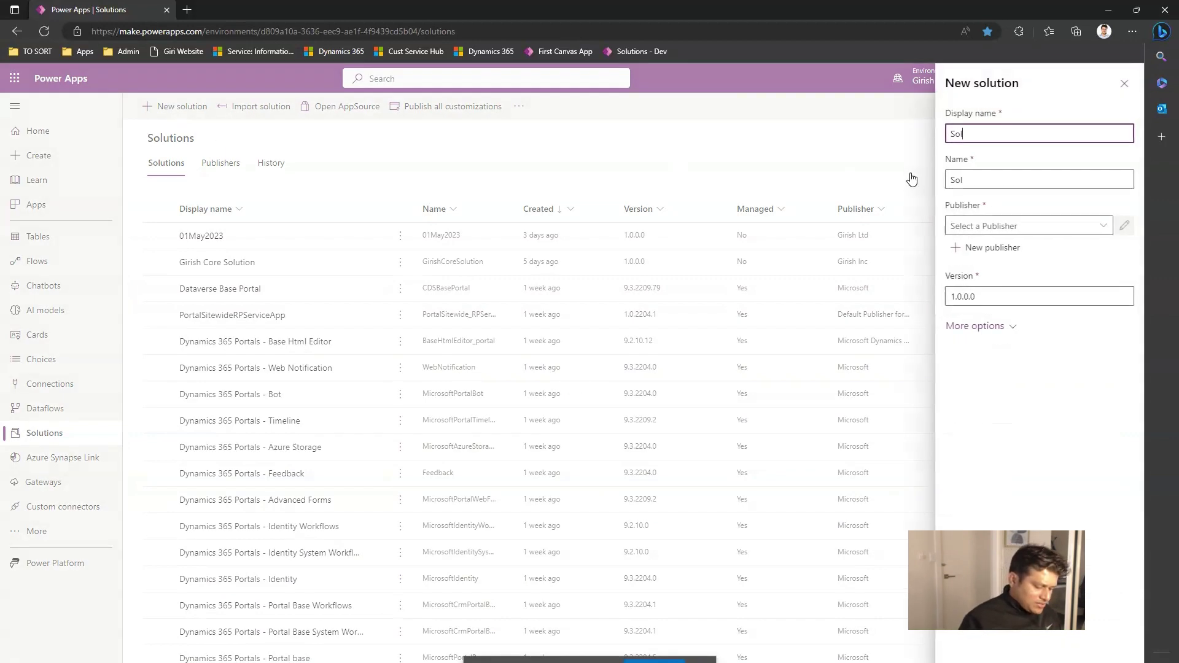
pyautogui.write('ution 123')
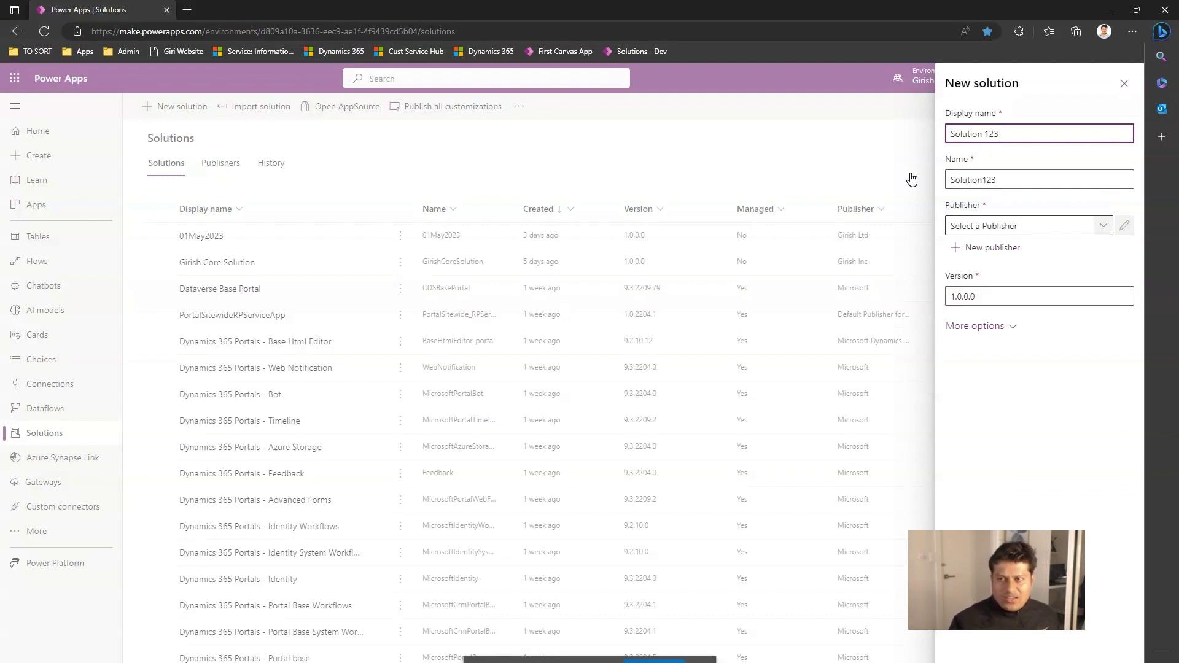
pyautogui.click(1103, 226)
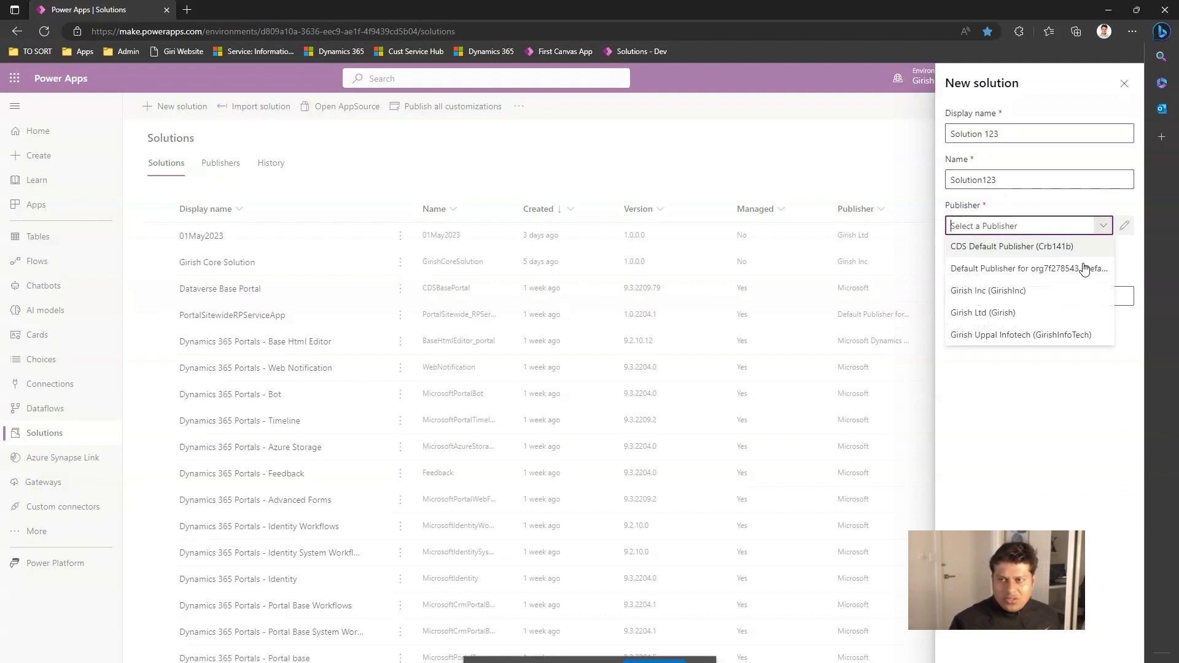
pyautogui.click(1089, 398)
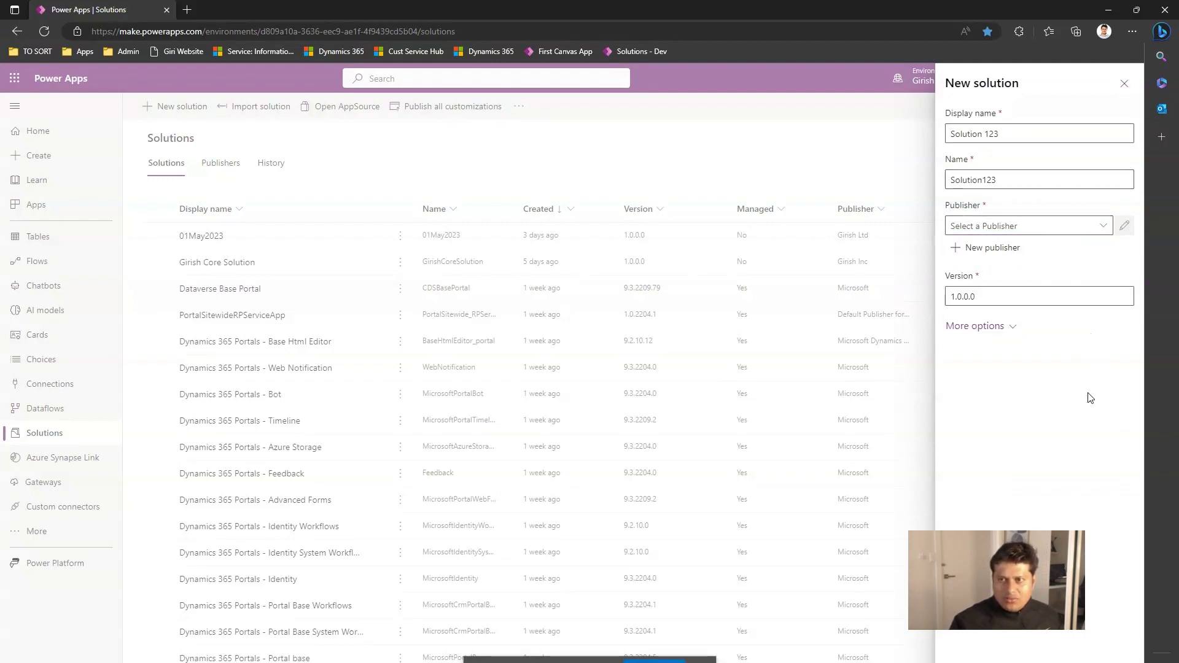
pyautogui.click(993, 249)
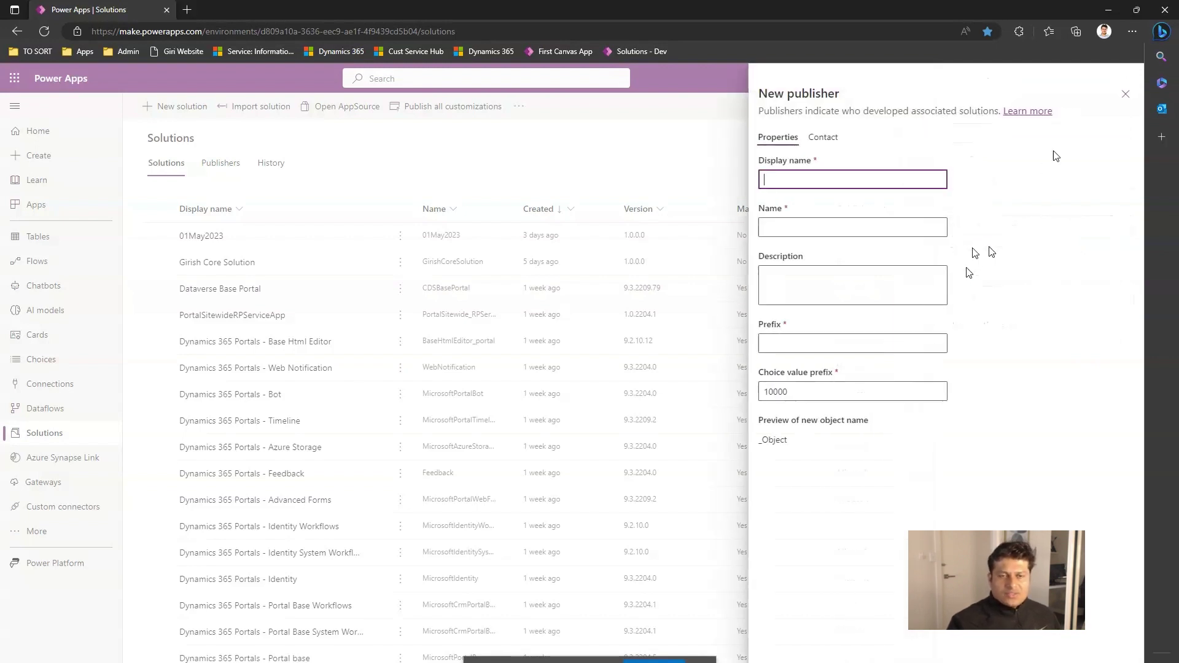
pyautogui.click(1124, 94)
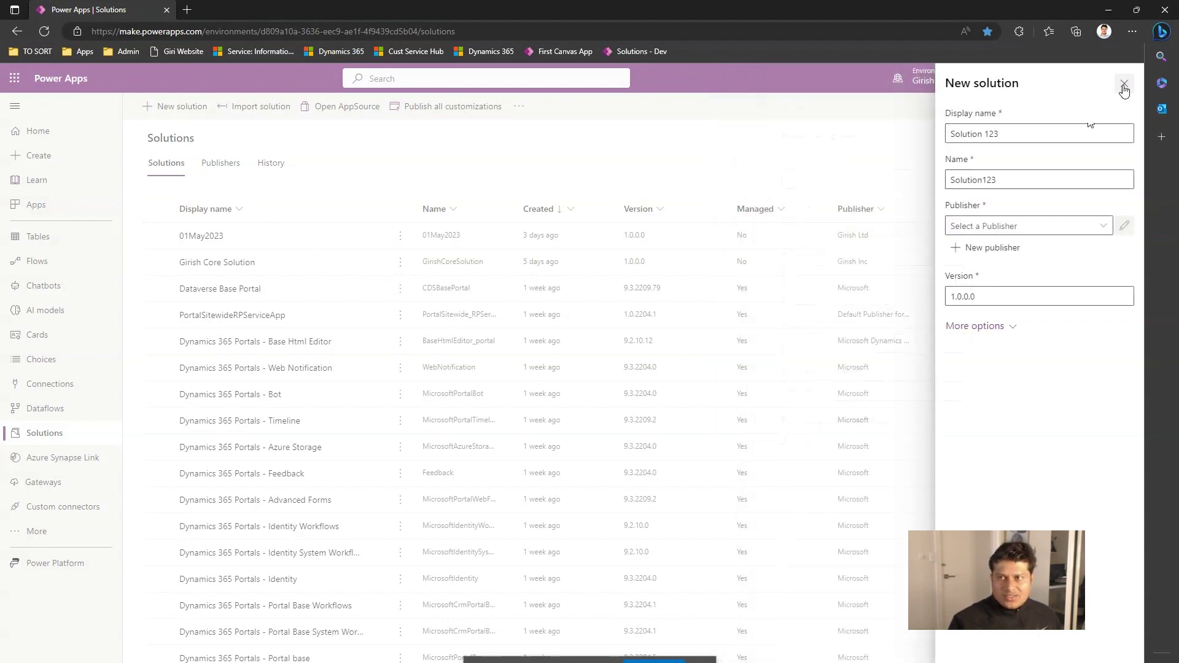
pyautogui.click(1124, 89)
pyautogui.click(220, 163)
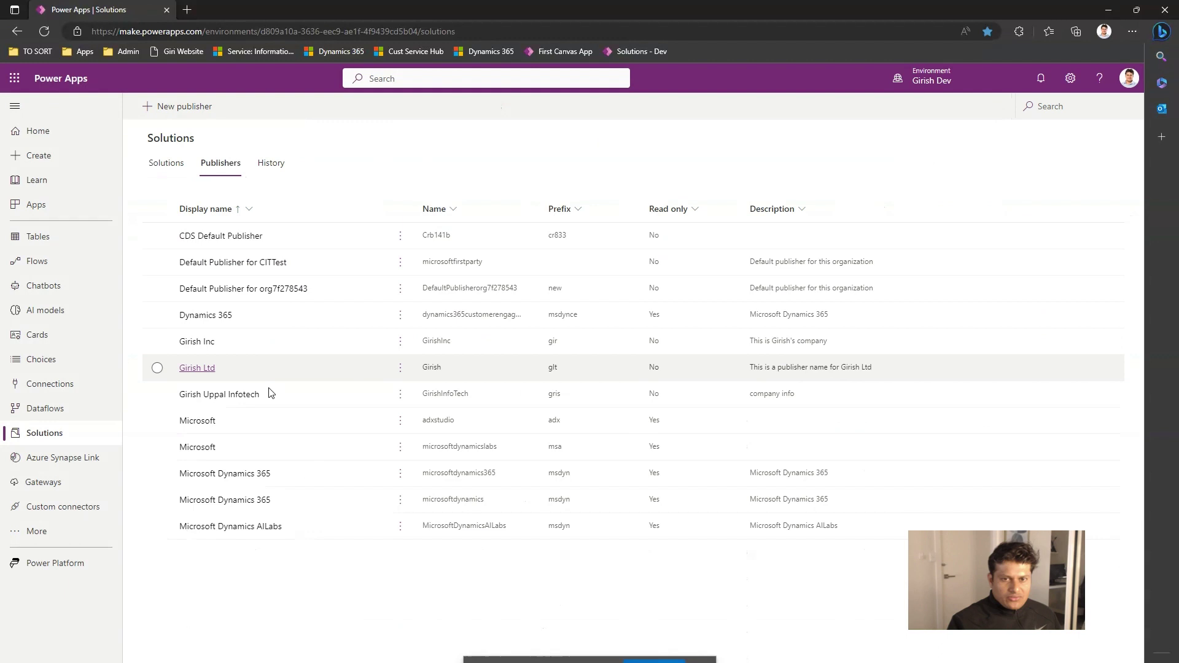
pyautogui.click(205, 343)
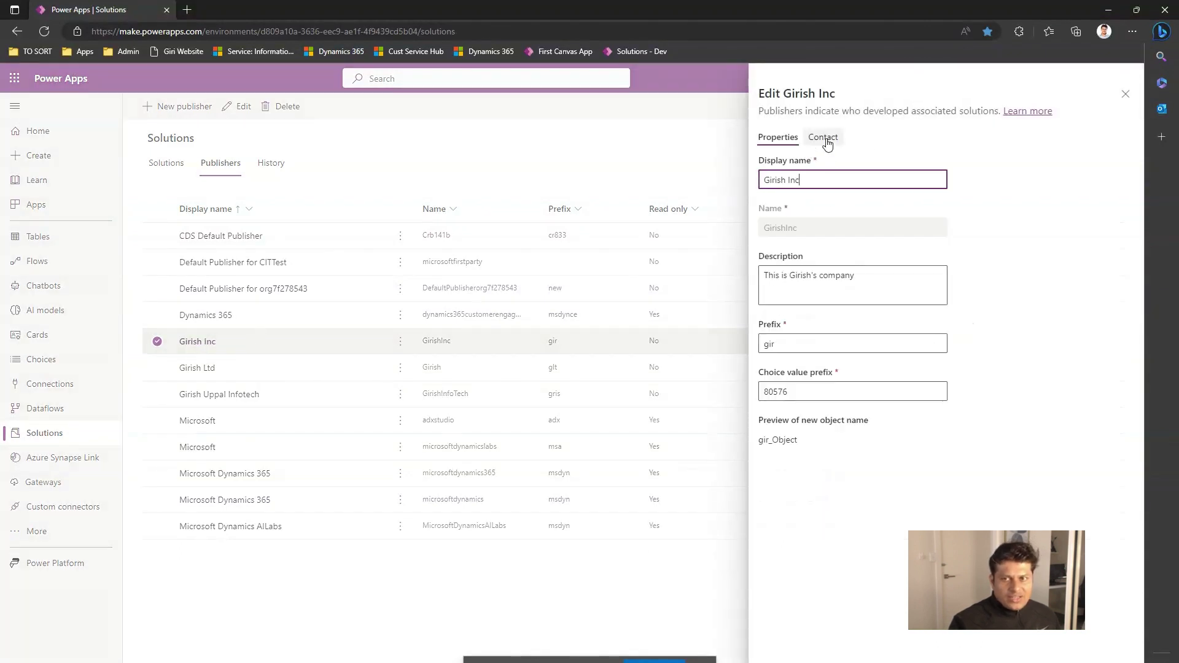
pyautogui.click(823, 138)
pyautogui.press('Escape')
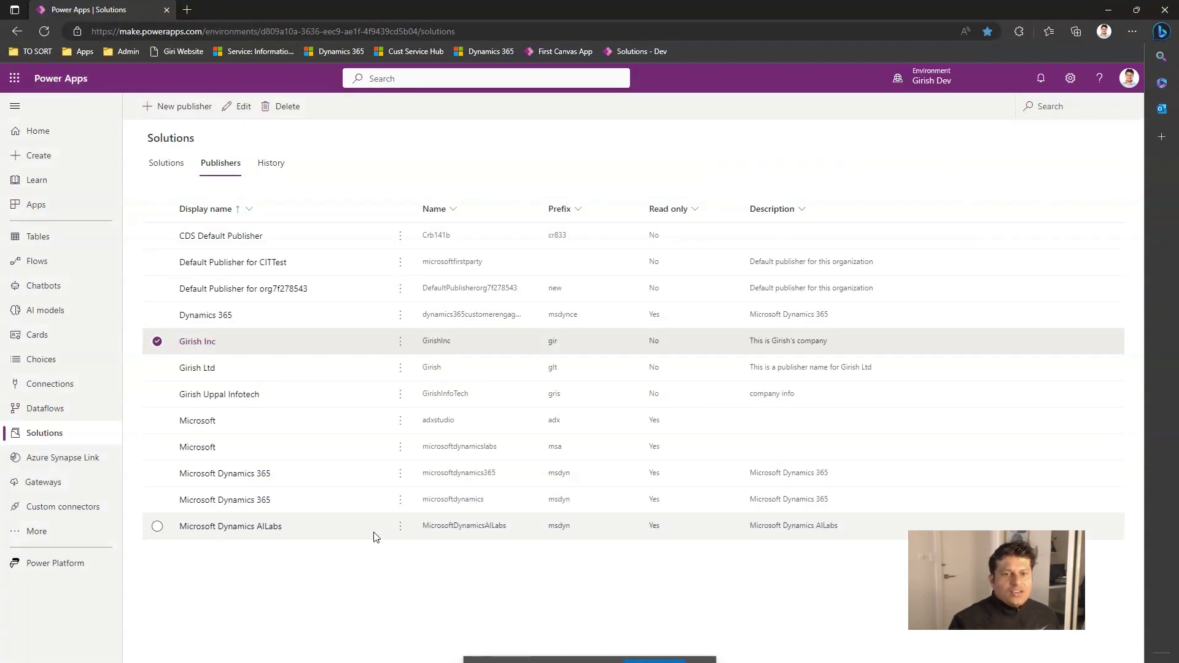
# Open the read-only microsoftdynamicslabs publisher (prefix msa) and review its contact details and properties
pyautogui.click(157, 447)
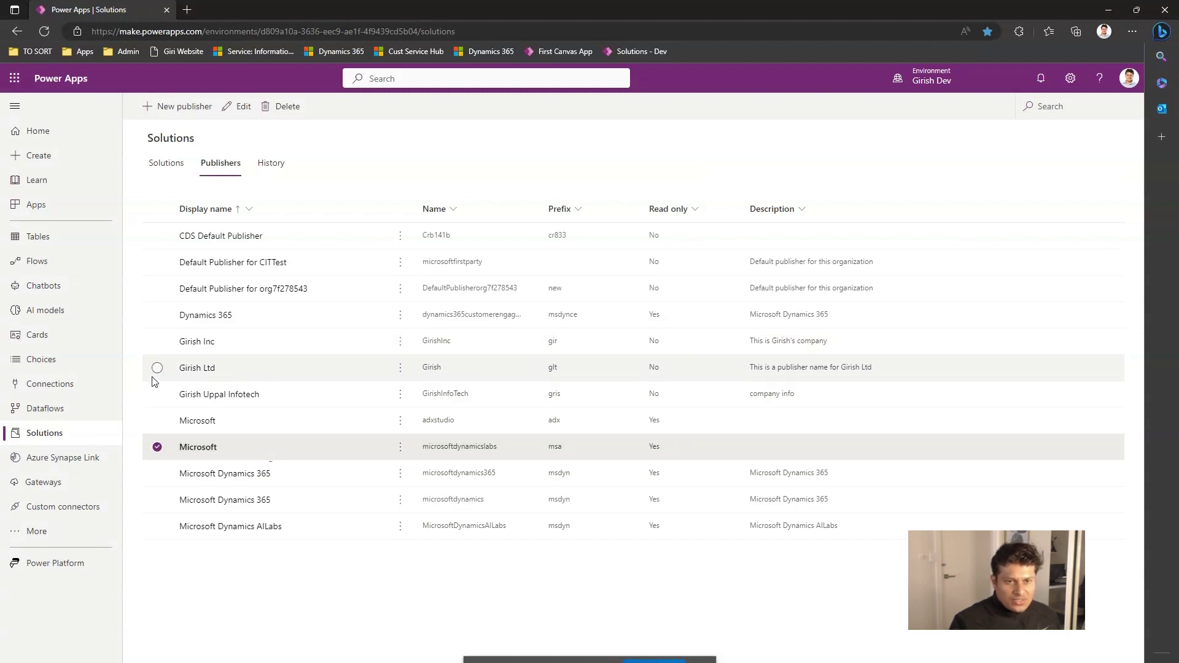
pyautogui.click(198, 449)
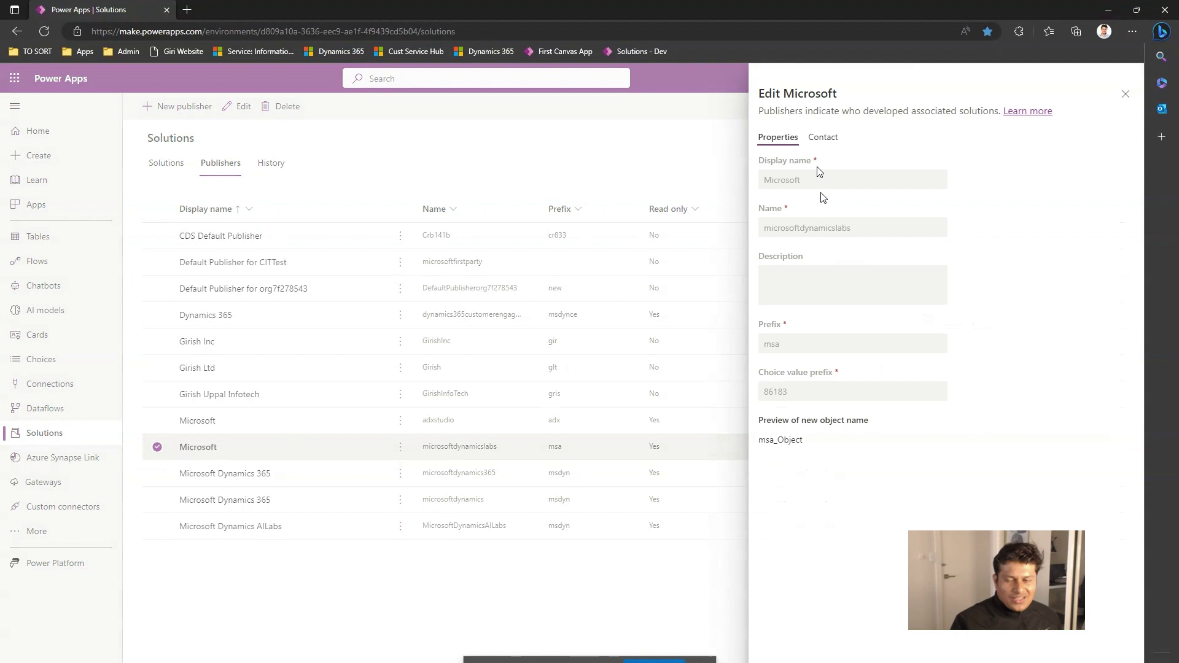
pyautogui.click(823, 136)
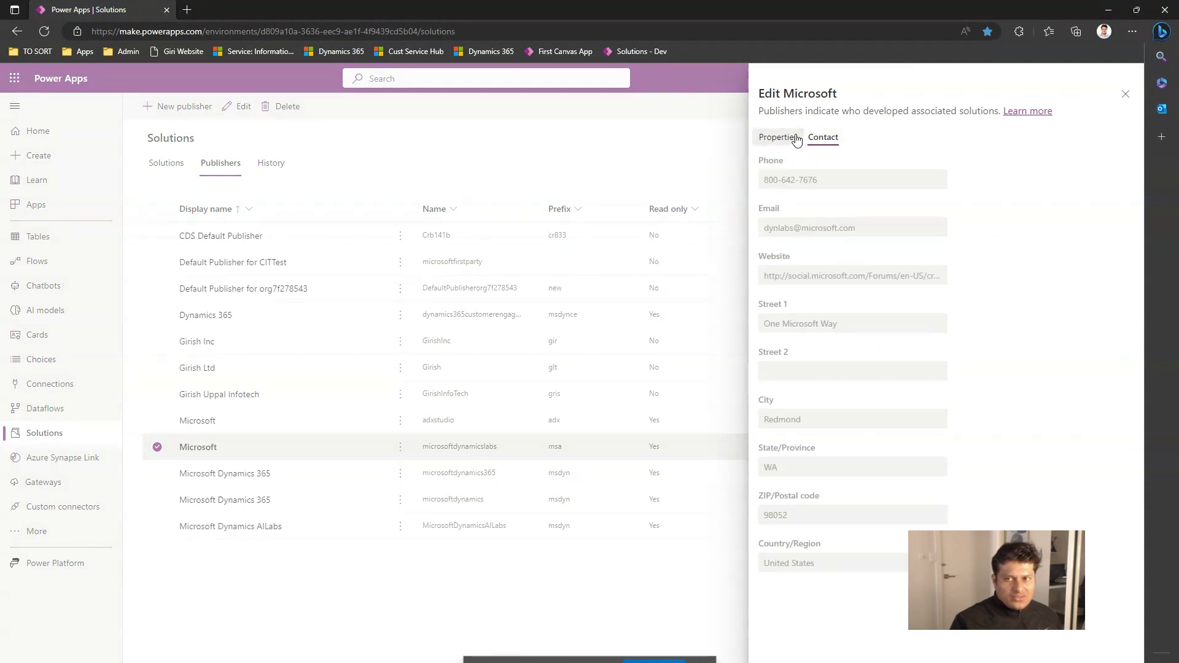
pyautogui.click(794, 138)
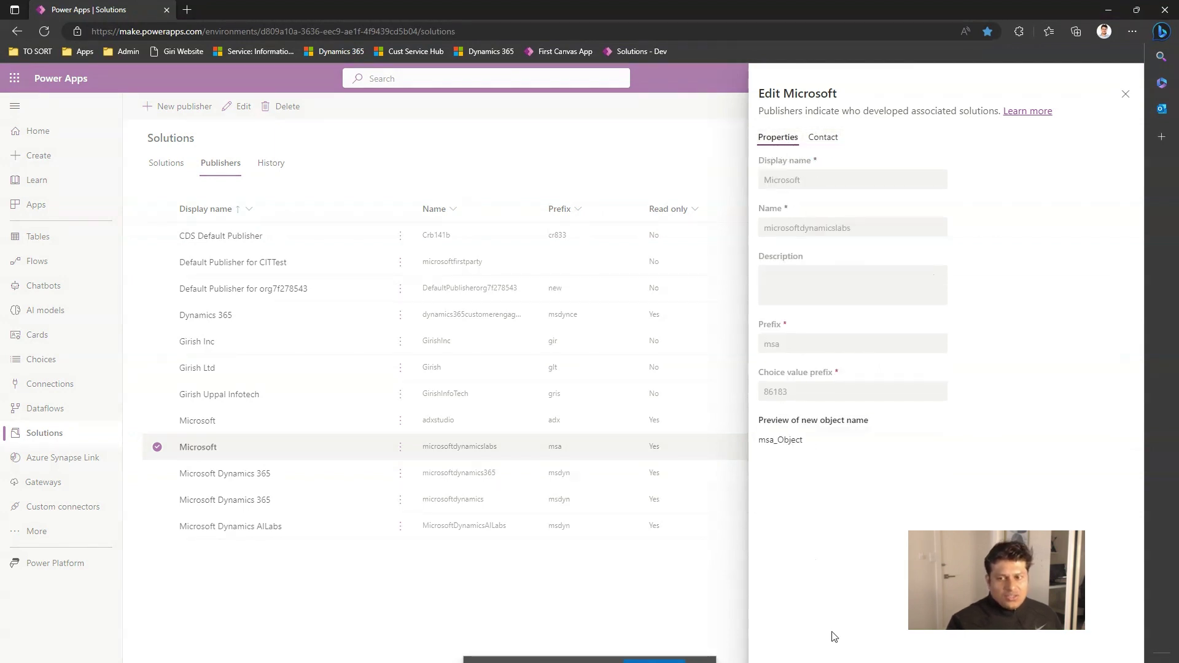